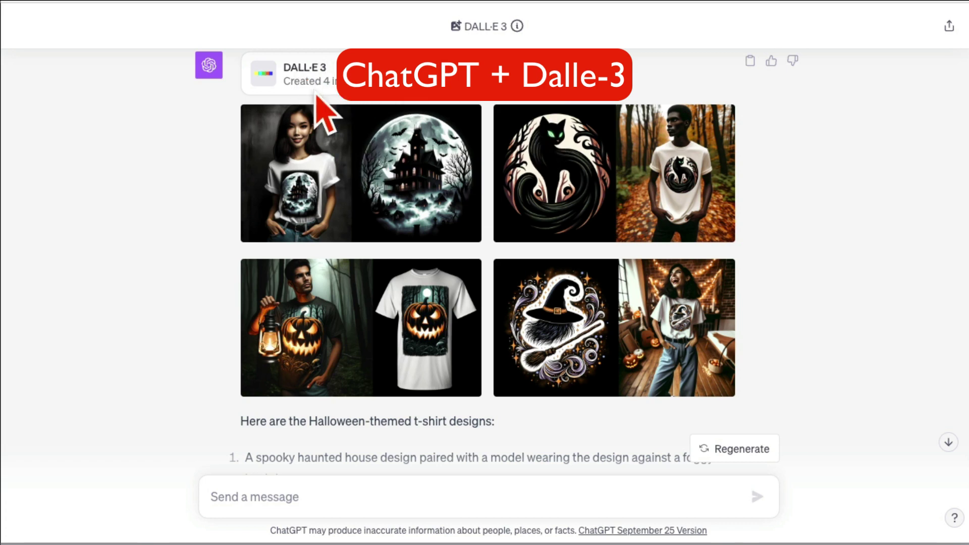
- Scroll through the chat to review the GE refrigerator ad images
scroll(563, 285, up, 2)
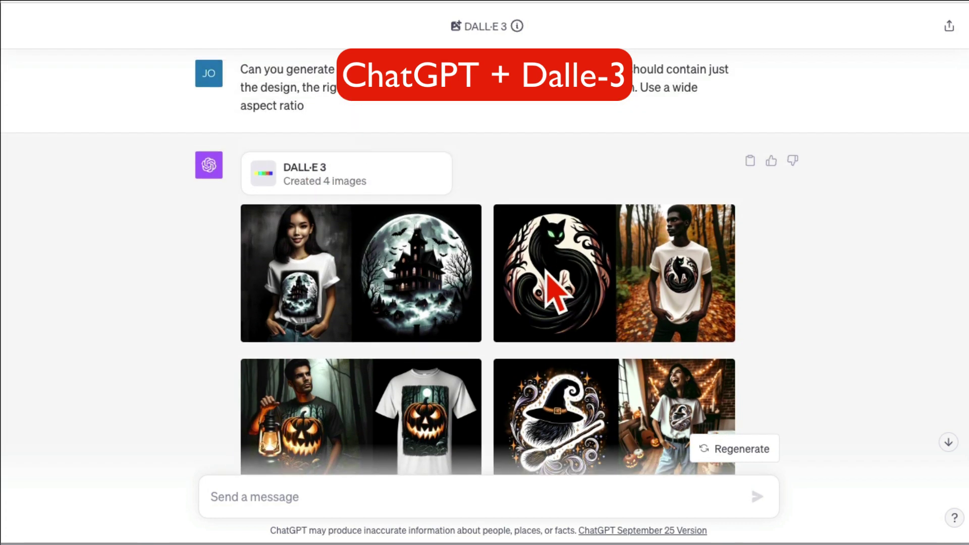
scroll(626, 303, down, 4)
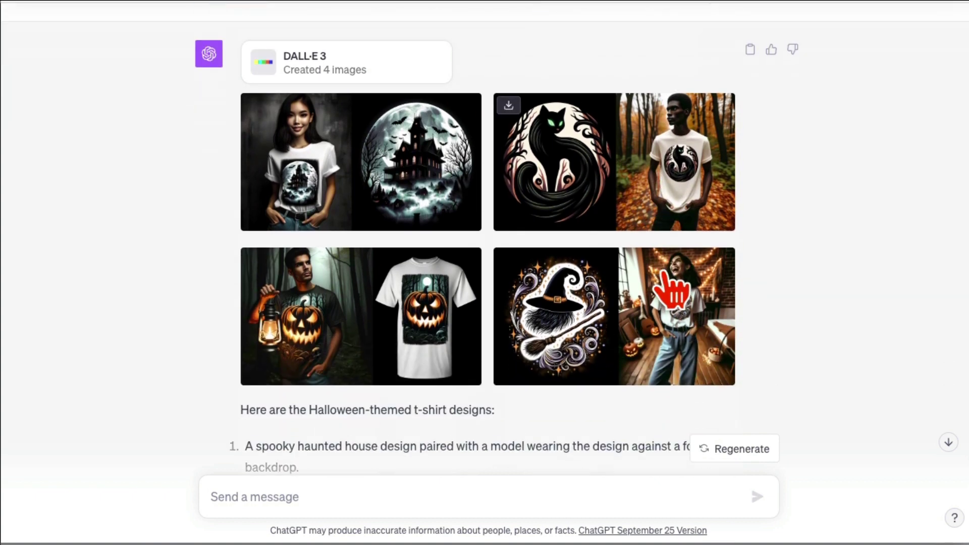
scroll(667, 286, down, 10)
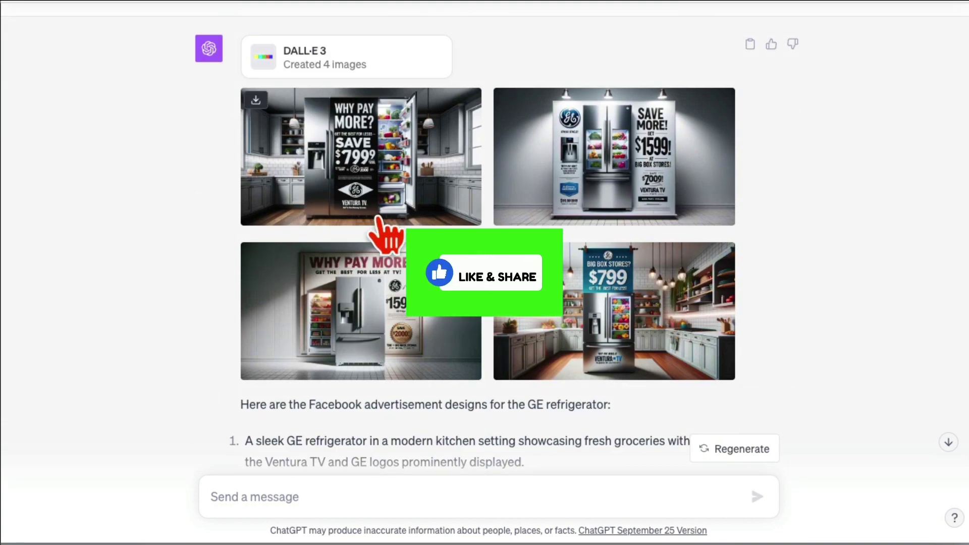
scroll(386, 234, up, 15)
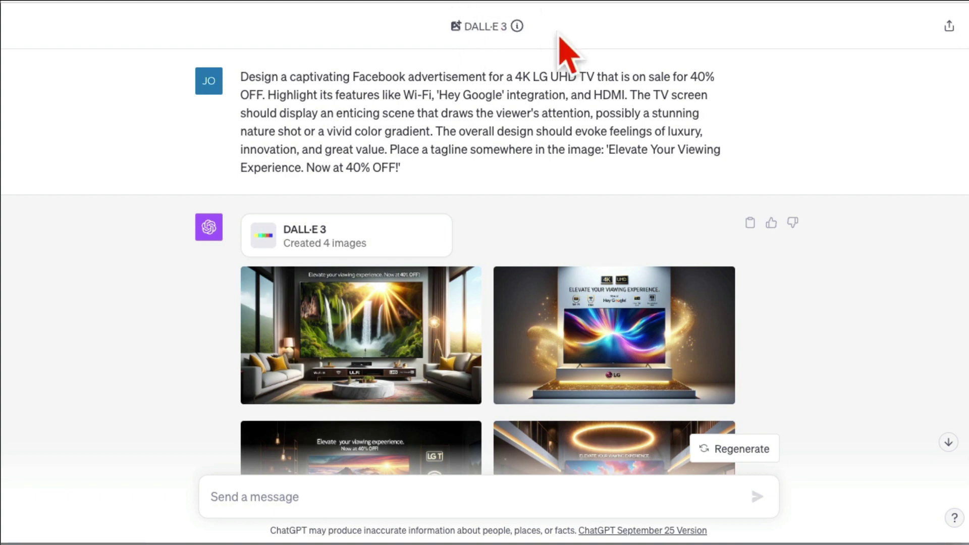
mouse_move(519, 31)
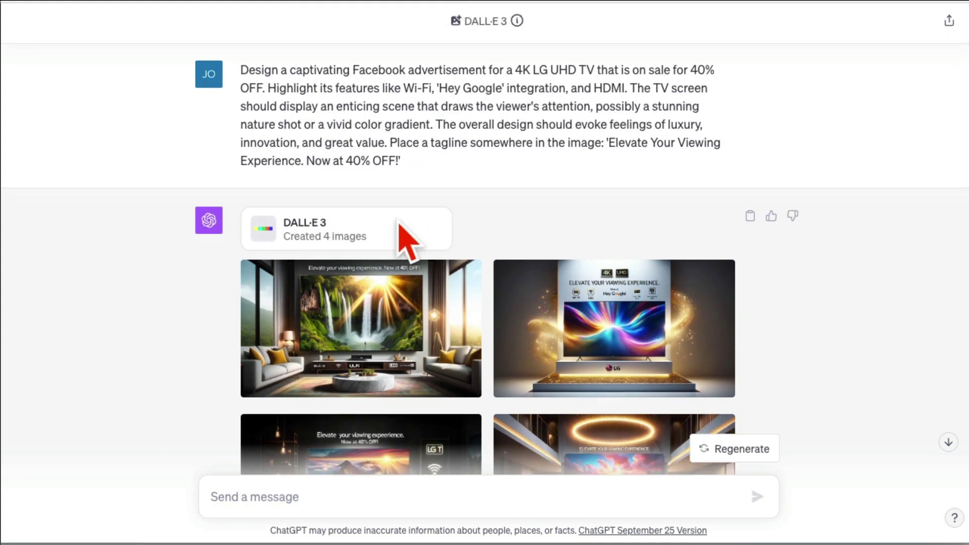
scroll(399, 227, down, 10)
scroll(500, 232, down, 16)
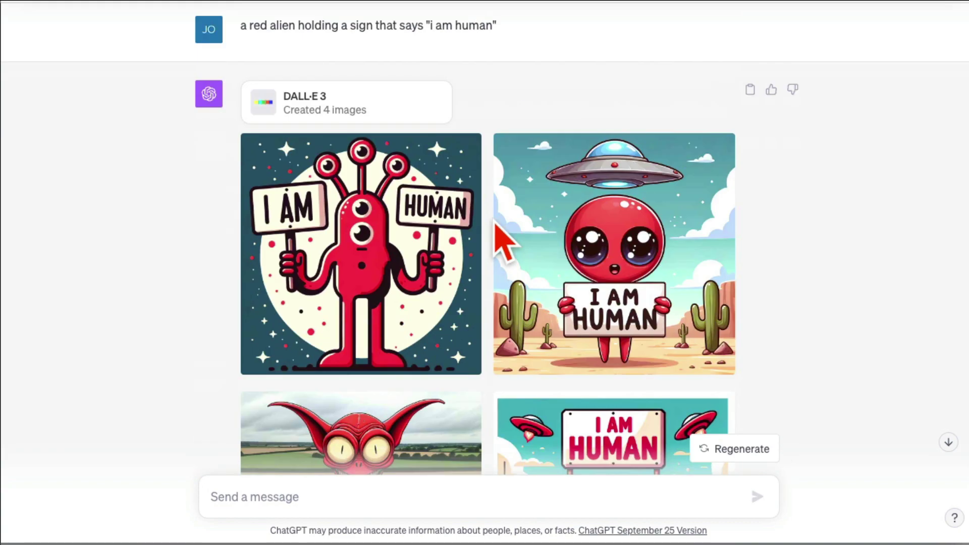
scroll(500, 233, up, 8)
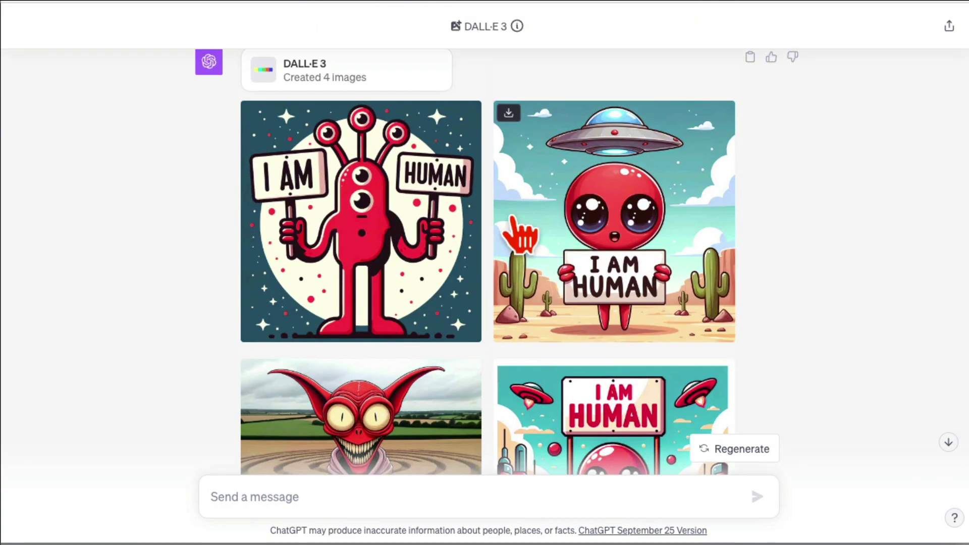
scroll(536, 234, down, 20)
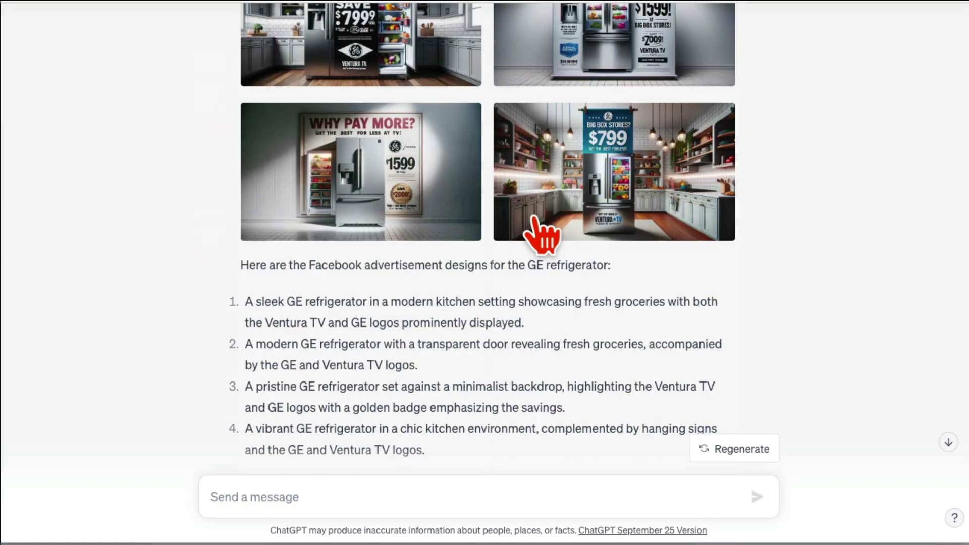
scroll(535, 227, up, 5)
- View the SAVE MORE $1599, WHY PAY MORE?, kitchen and SAVE $799 ads full-size with the prompt hidden
click(627, 210)
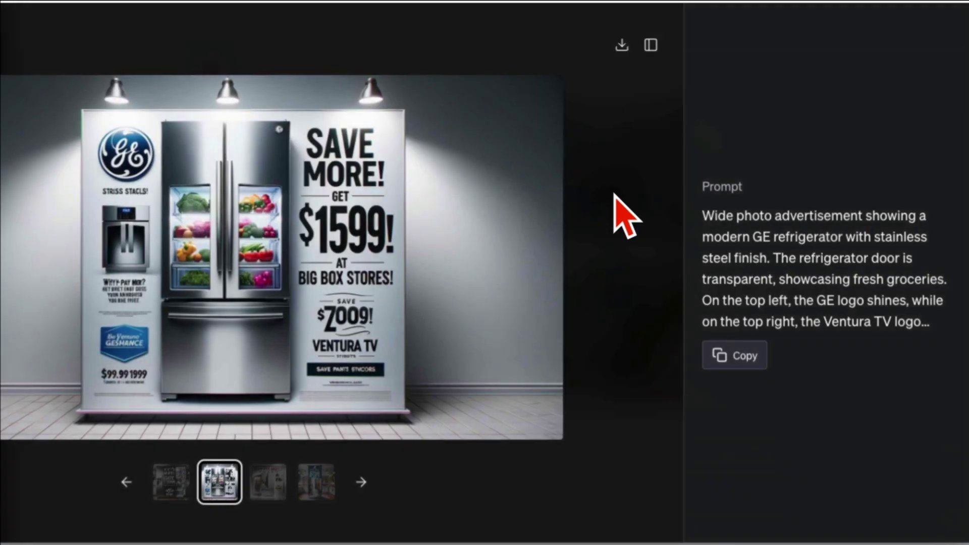
click(651, 47)
click(413, 483)
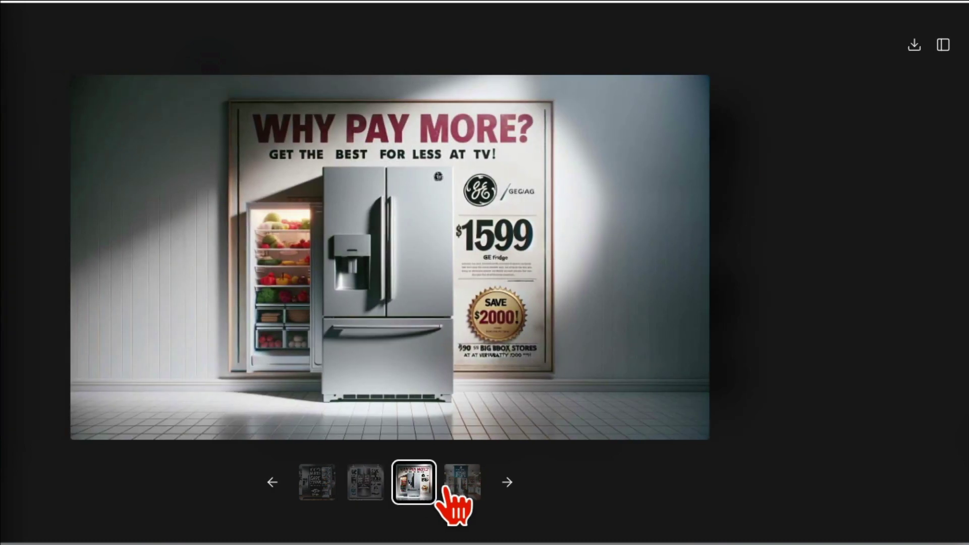
click(455, 485)
click(315, 483)
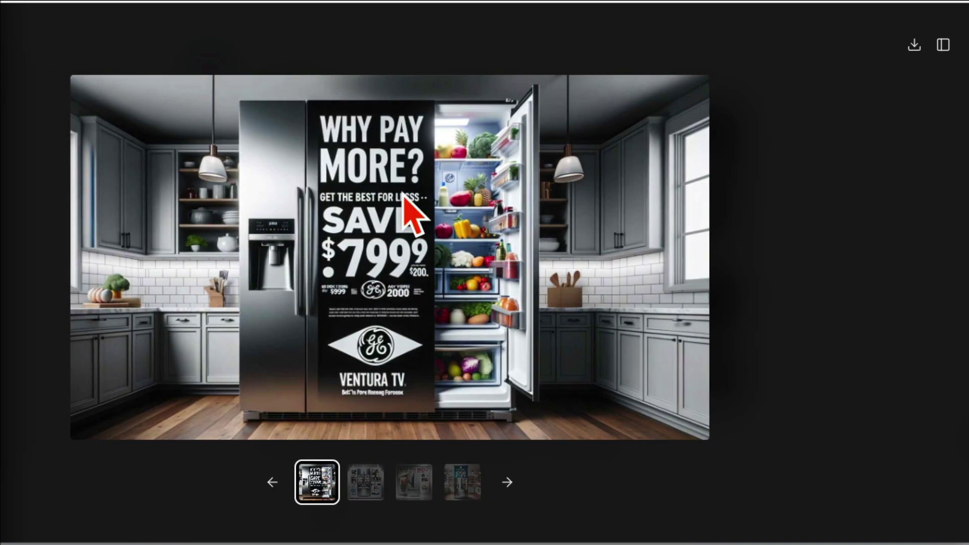
key(Escape)
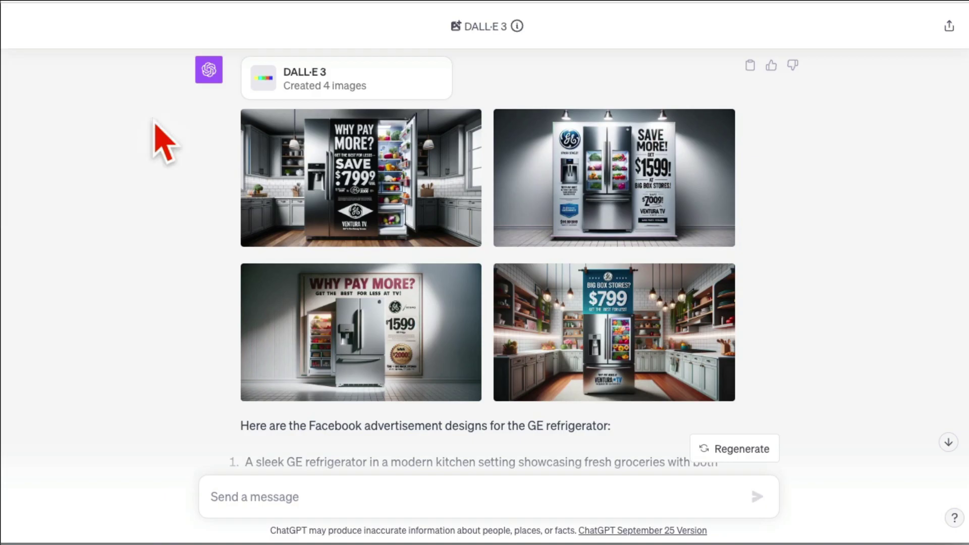
- Scroll back up the chat and start a new empty chat with Ctrl+Shift+O
scroll(410, 225, up, 8)
scroll(406, 225, up, 10)
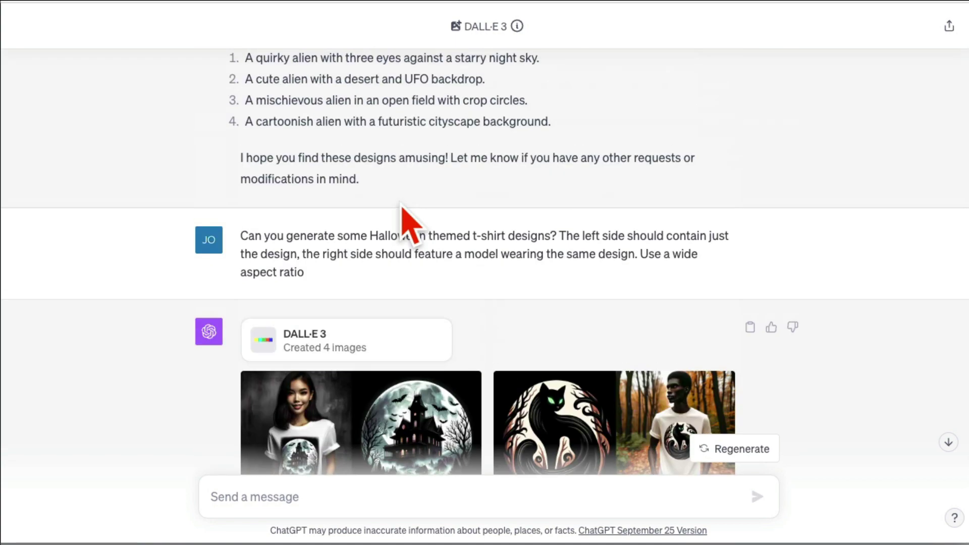
scroll(452, 130, up, 5)
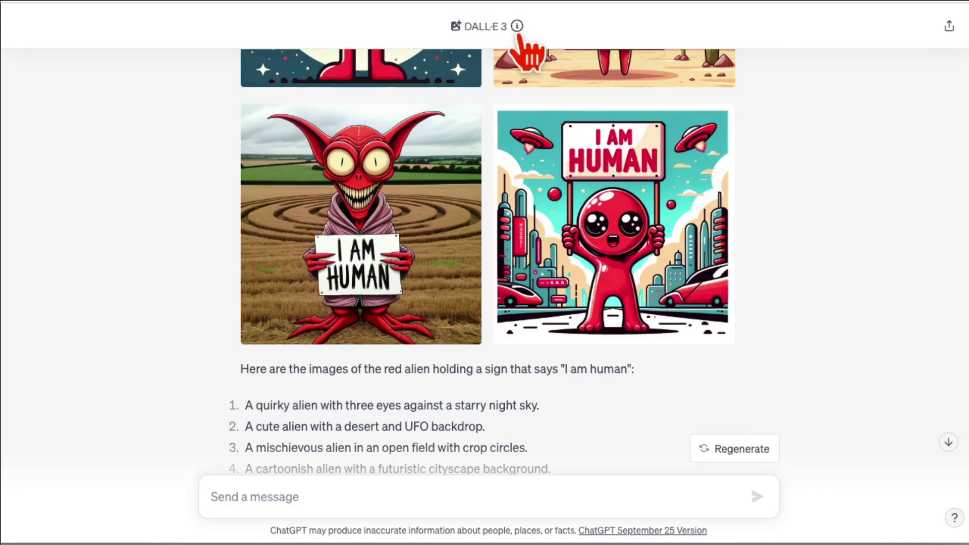
scroll(454, 182, up, 5)
scroll(451, 179, down, 12)
scroll(457, 192, up, 3)
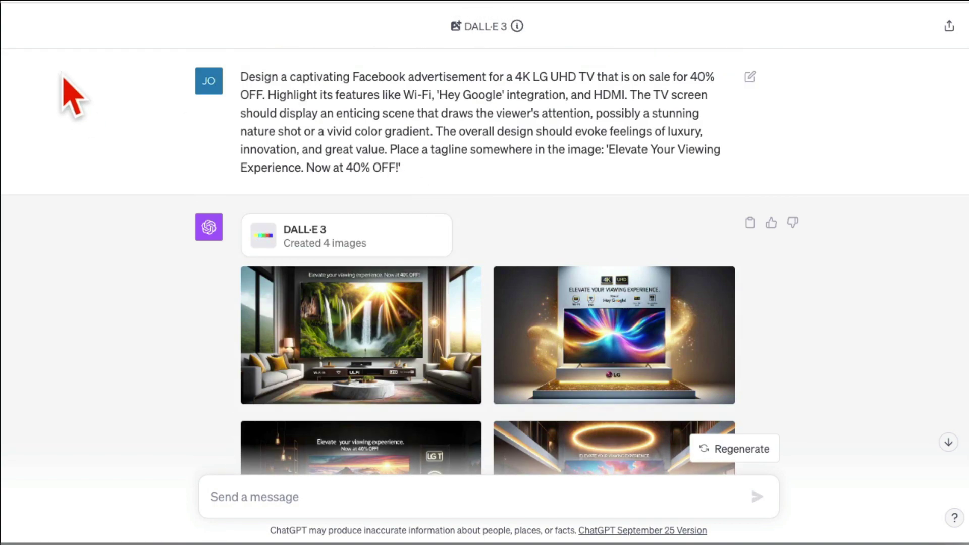
key(ctrl+shift+o)
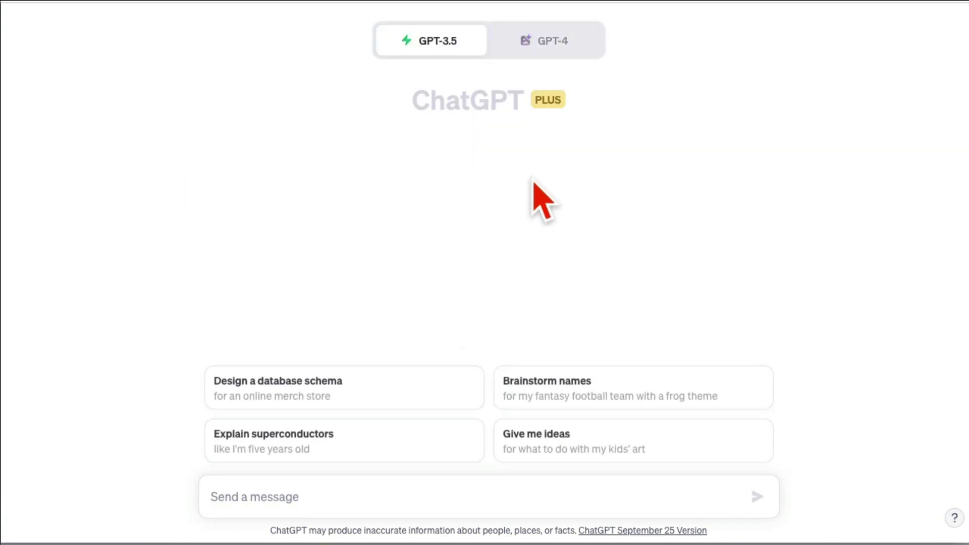
- Switch the new chat's model to GPT-4 with DALL·E 3 Beta
mouse_move(553, 44)
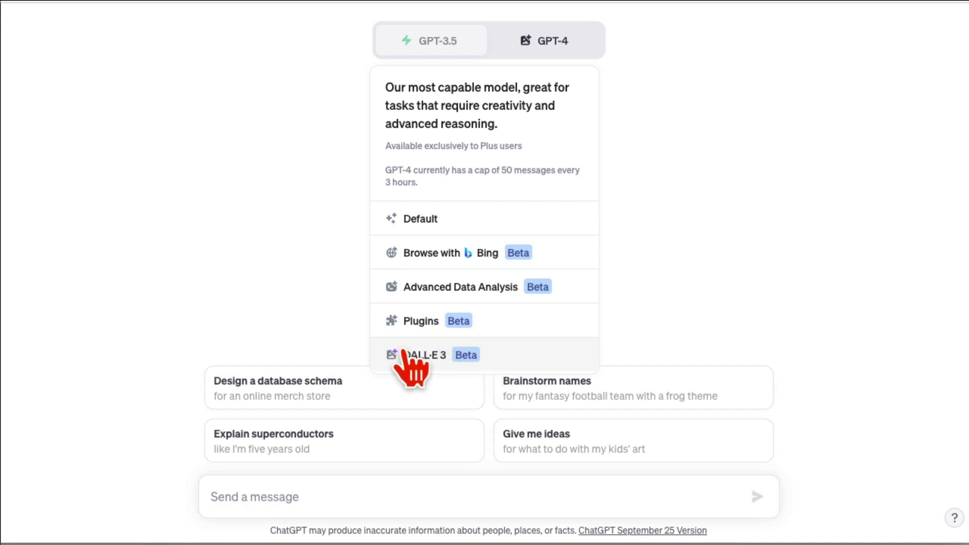
click(448, 355)
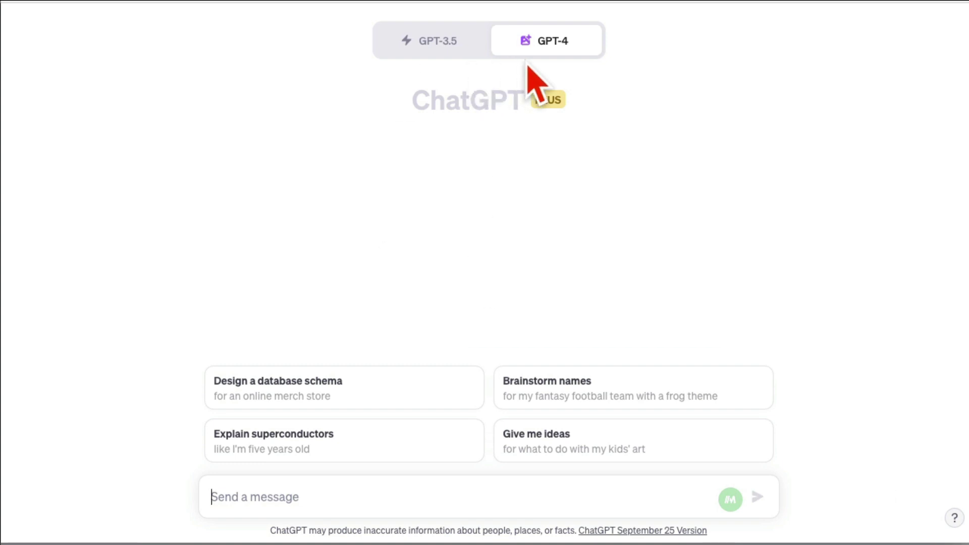
mouse_move(545, 65)
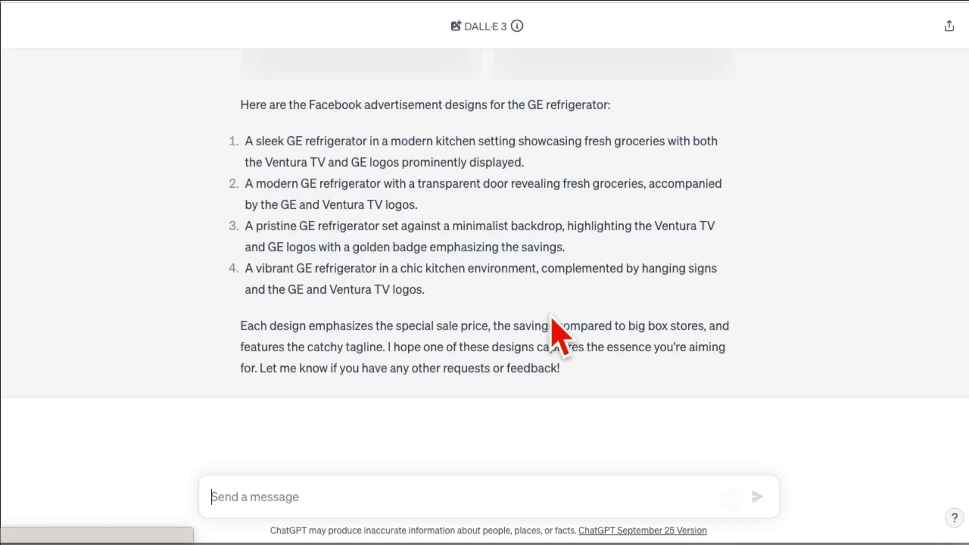
- Highlight the three-eyed red alien prompt, then scroll down to its generated images
scroll(624, 349, up, 15)
scroll(624, 354, up, 15)
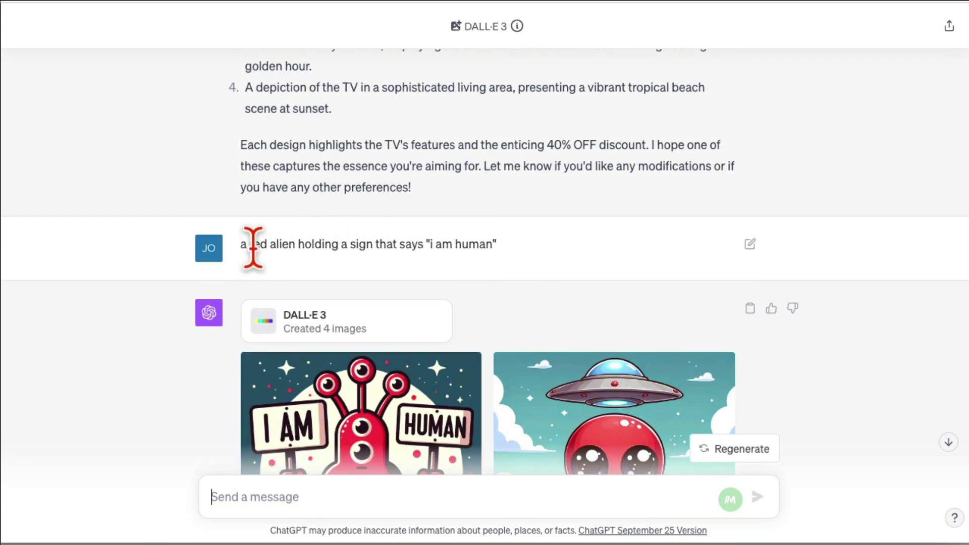
drag(241, 244, 554, 262)
scroll(554, 265, down, 3)
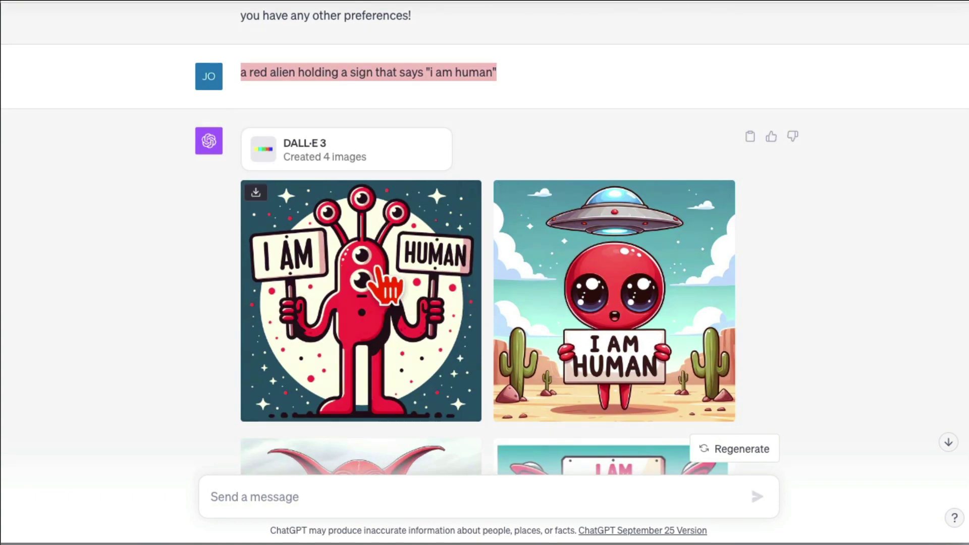
scroll(414, 333, up, 3)
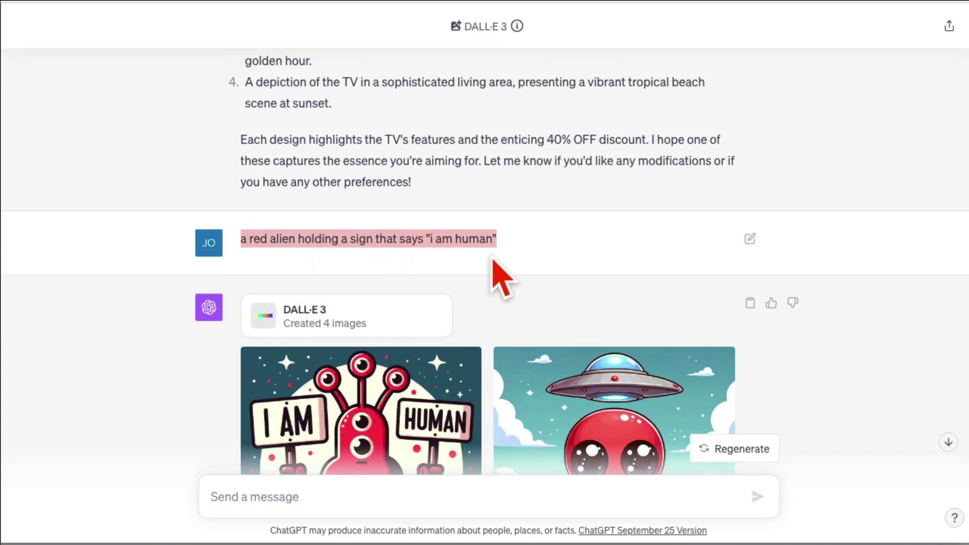
scroll(498, 268, down, 5)
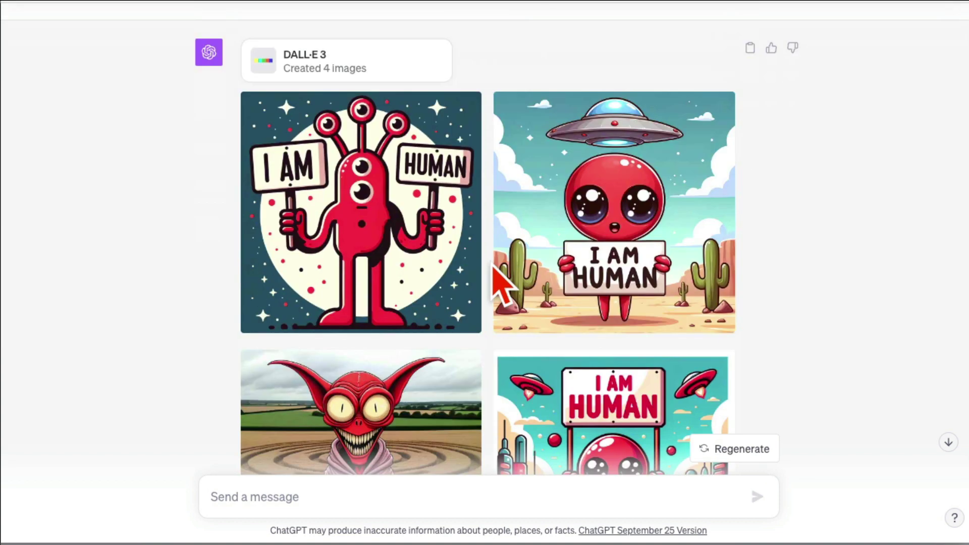
- View the three-eyed, UFO desert, crop-circle goblin and futuristic city alien images full-size
click(412, 255)
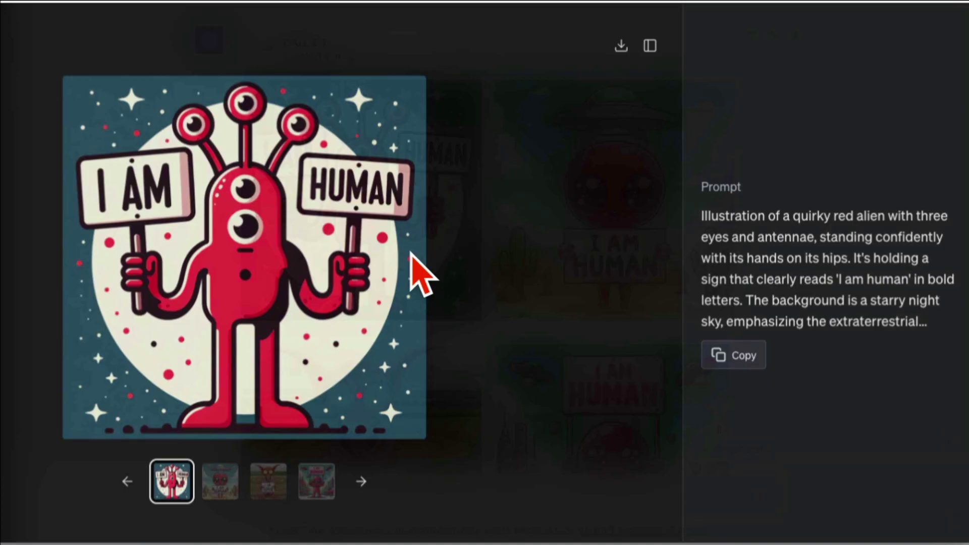
click(224, 488)
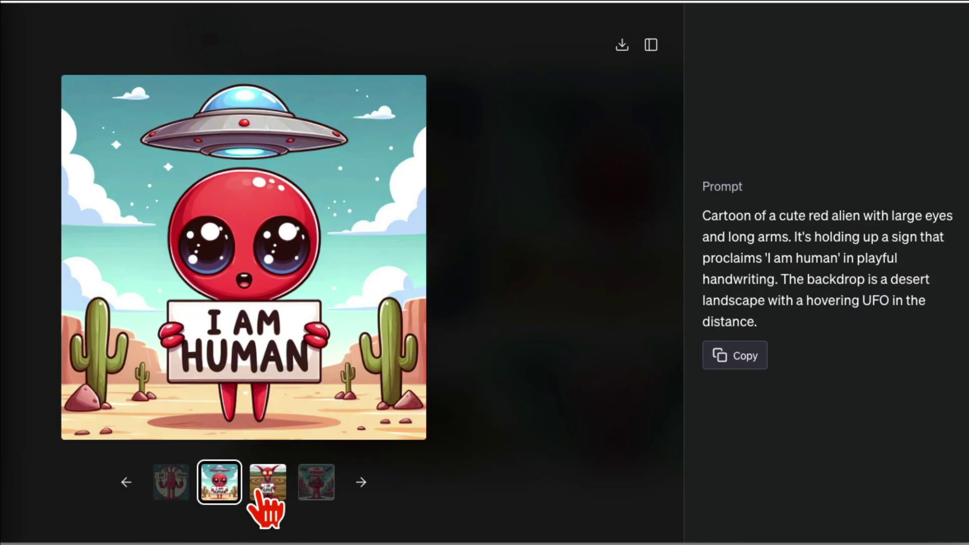
click(258, 489)
click(316, 482)
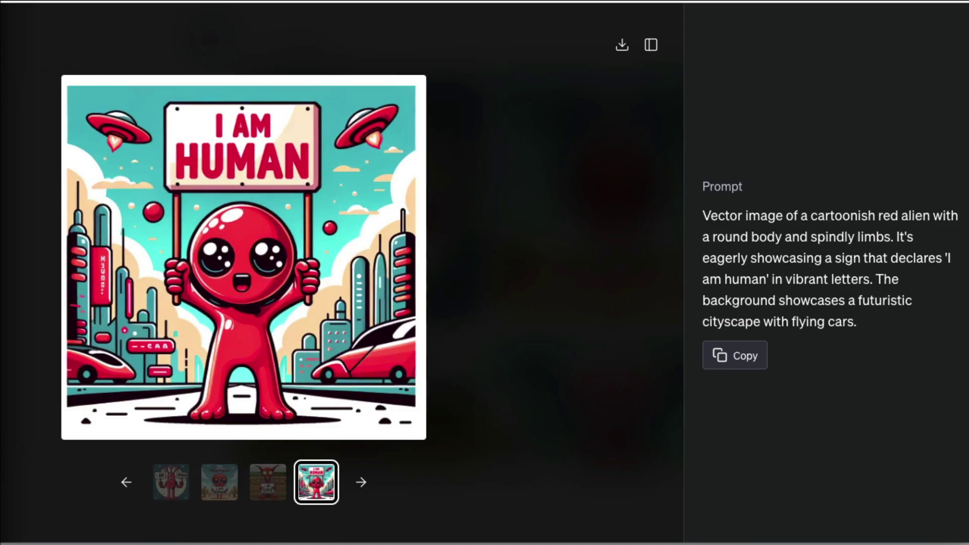
key(Escape)
- Scroll down and highlight the four alien image descriptions
scroll(495, 303, up, 3)
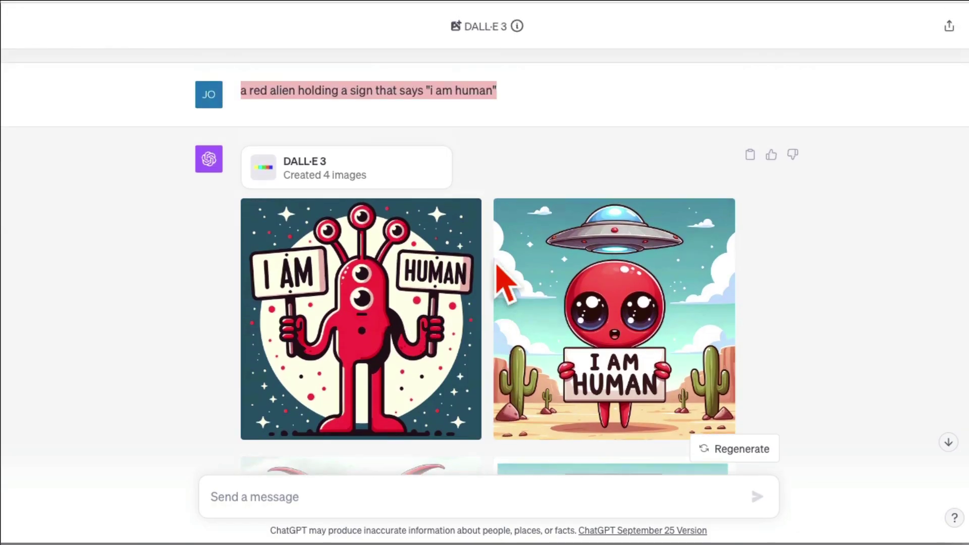
scroll(639, 326, down, 5)
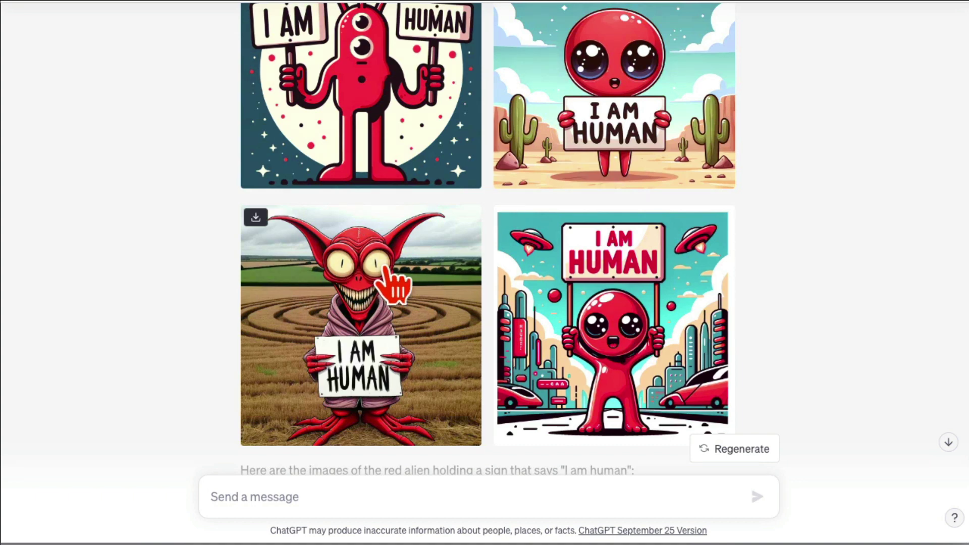
scroll(603, 298, down, 4)
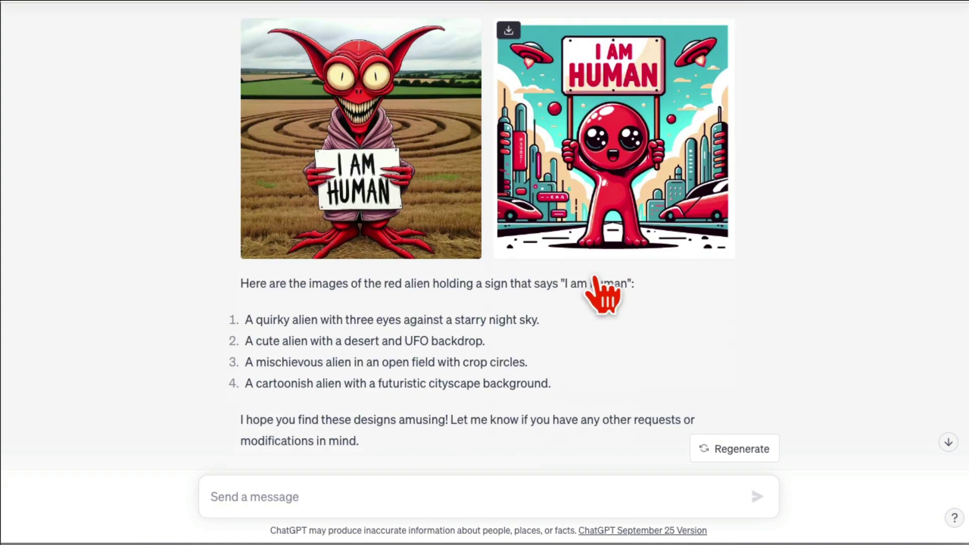
scroll(606, 297, down, 3)
drag(305, 185, 503, 266)
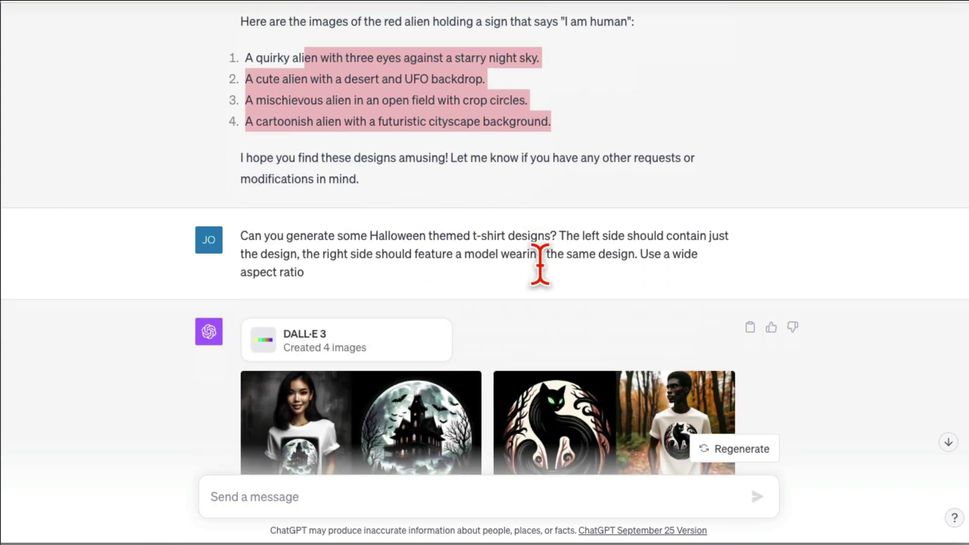
- Scroll down and highlight the Halloween t-shirt request text
scroll(551, 290, down, 4)
scroll(543, 273, down, 2)
drag(325, 133, 240, 104)
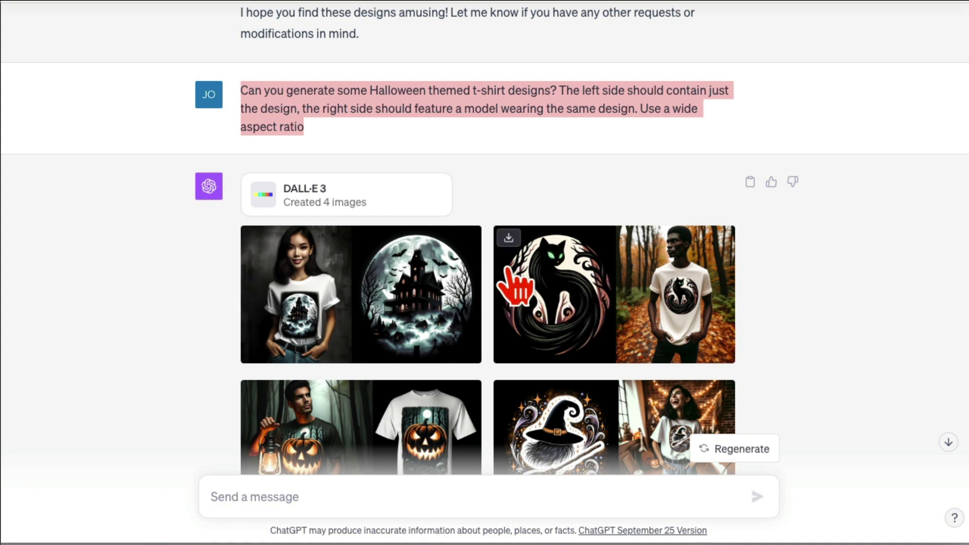
click(276, 105)
drag(244, 91, 388, 131)
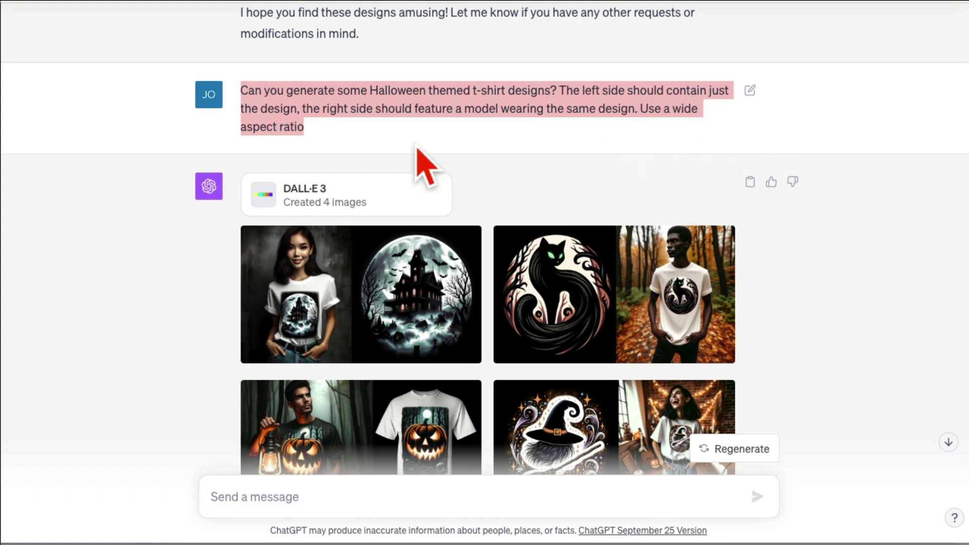
- Re-highlight the whole Halloween request and open the haunted house design full-size
mouse_move(331, 284)
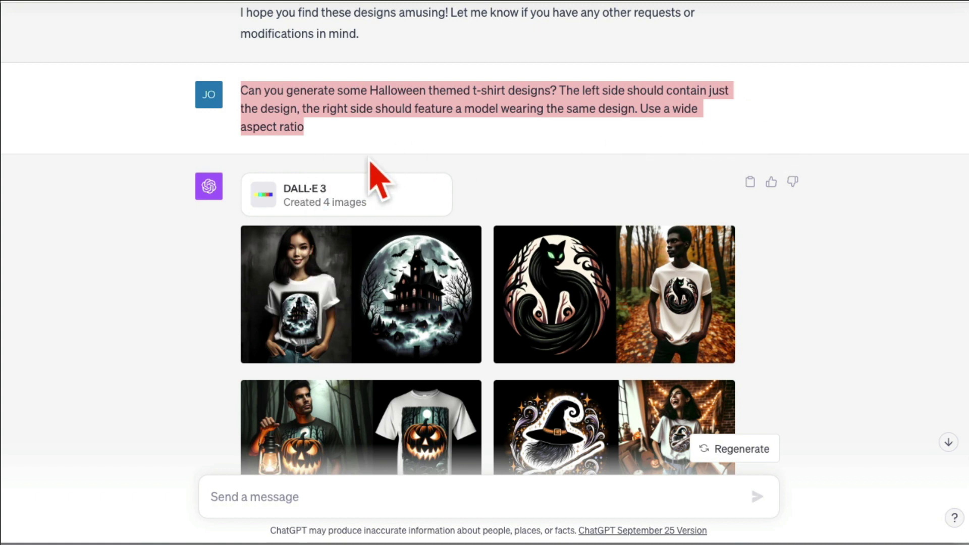
drag(361, 156, 249, 91)
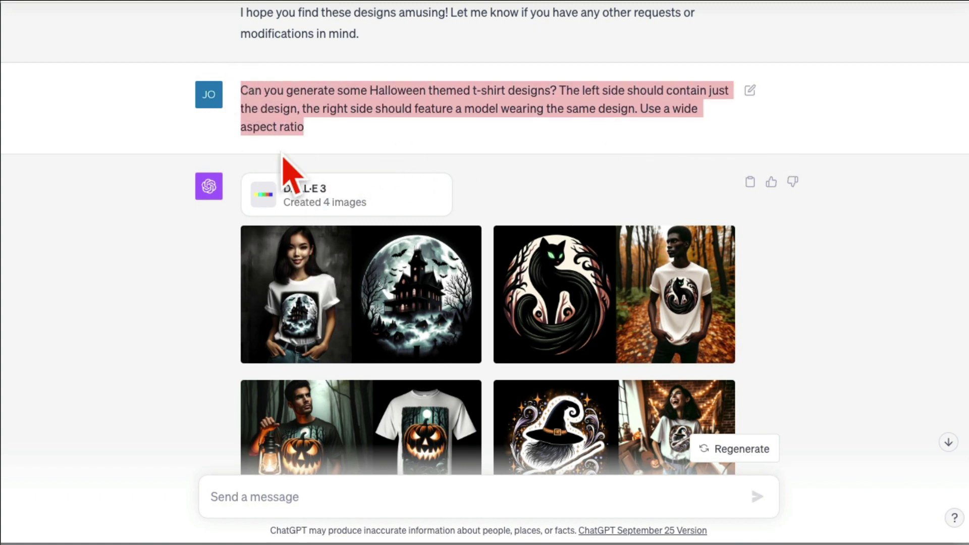
click(335, 347)
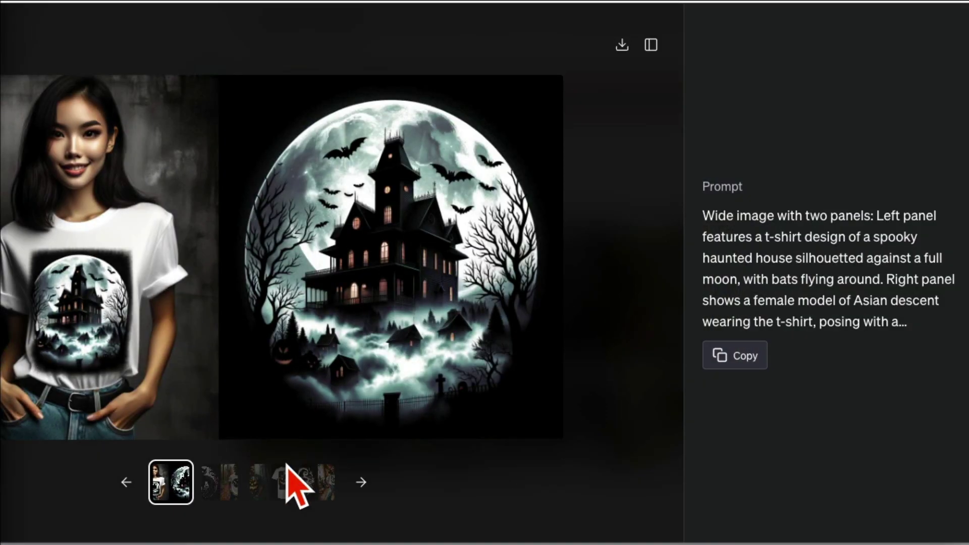
- Hide the prompt panel and view the black cat, pumpkin and witch hat t-shirt designs
click(652, 46)
click(369, 486)
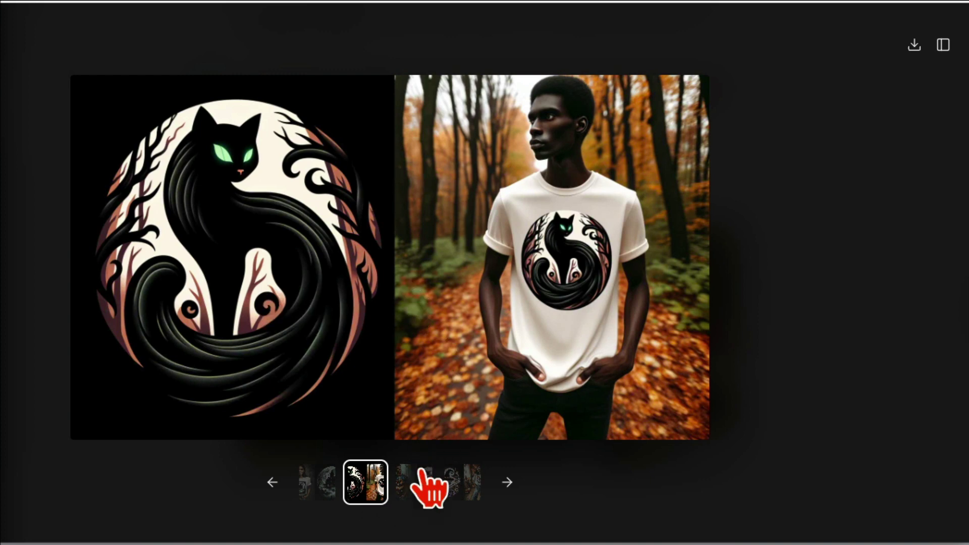
click(423, 475)
click(460, 484)
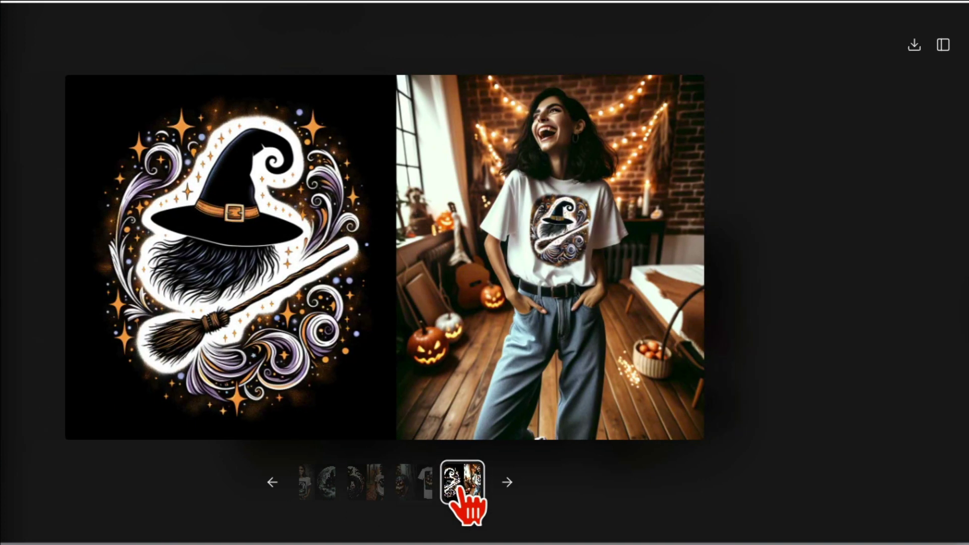
- Close the viewer and highlight the full GE refrigerator Facebook ad request
key(Escape)
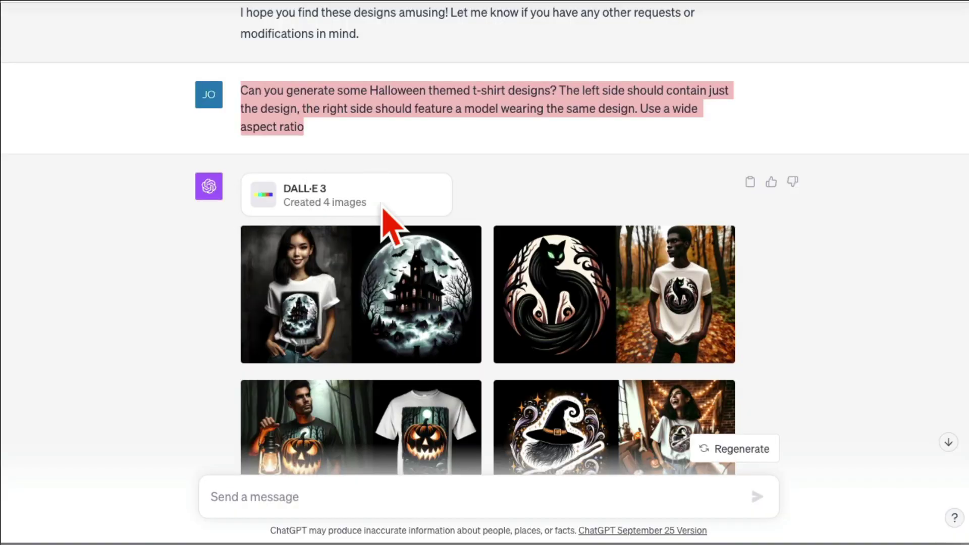
scroll(492, 231, down, 3)
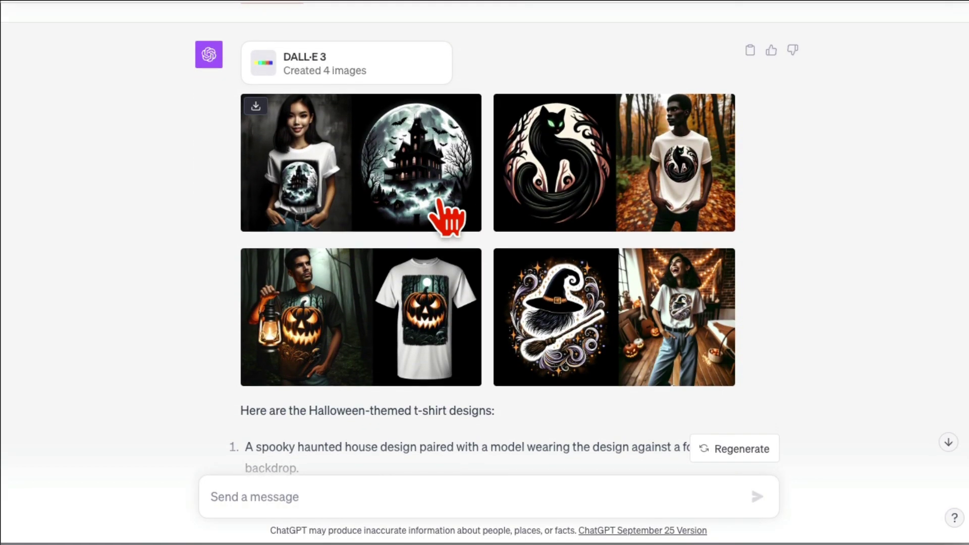
scroll(461, 217, down, 10)
scroll(459, 209, down, 4)
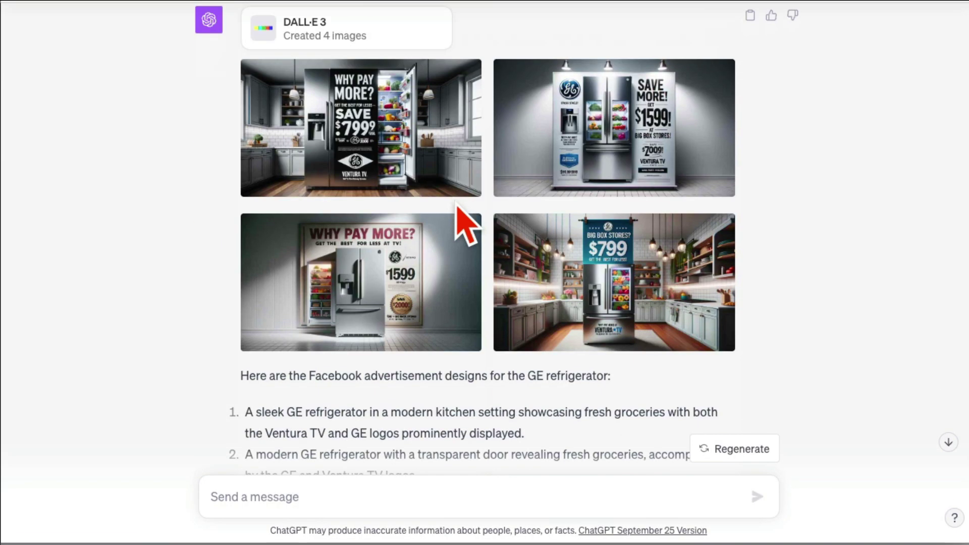
scroll(459, 206, up, 3)
scroll(469, 221, up, 1)
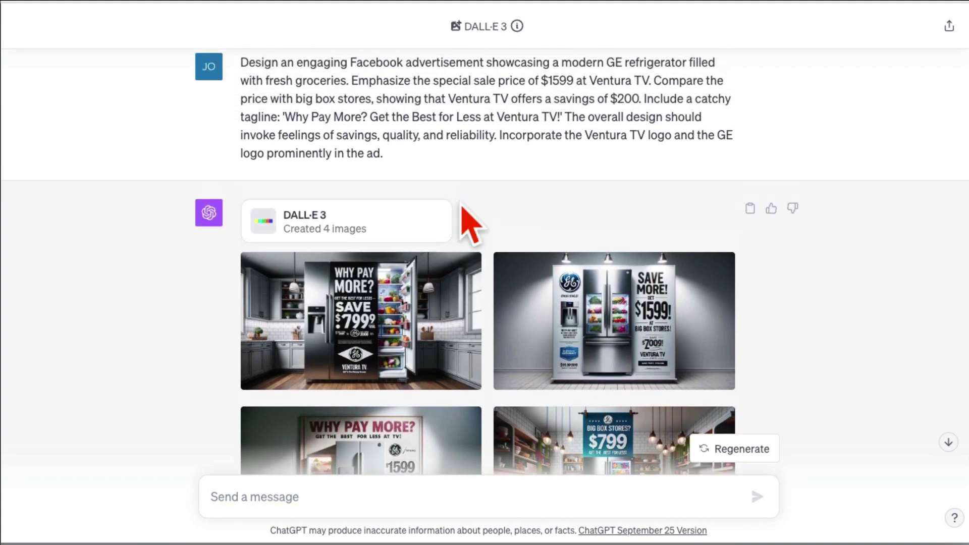
drag(399, 182, 243, 71)
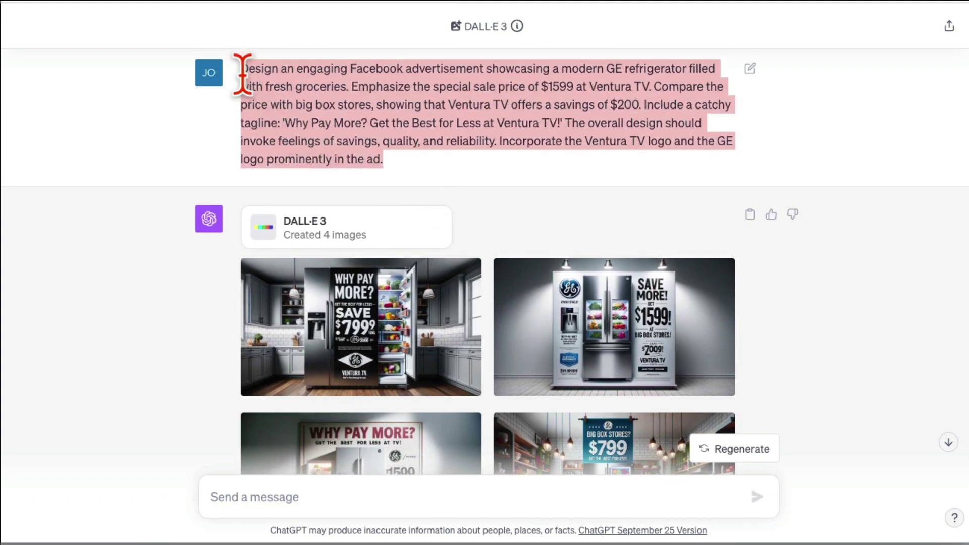
scroll(395, 274, down, 1)
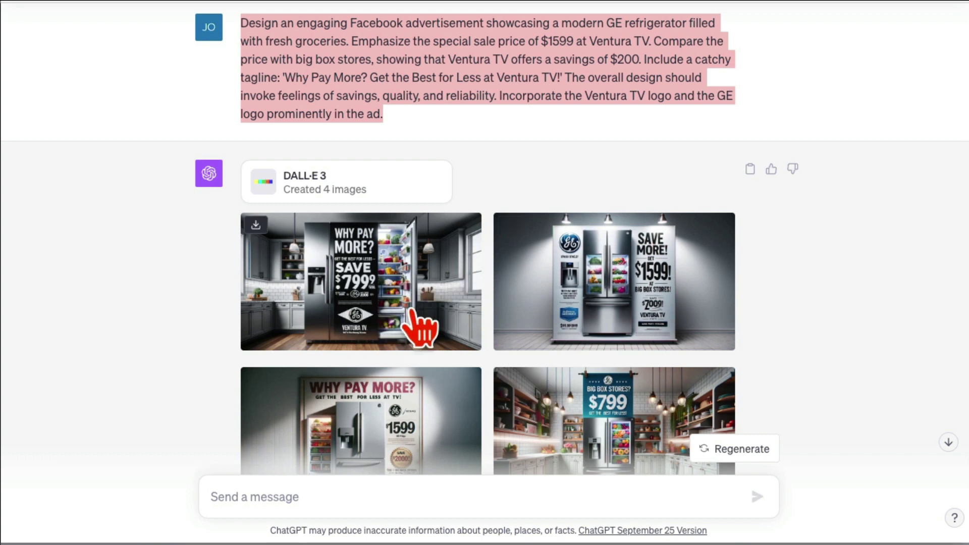
- View all four GE refrigerator ads full-size, including Why Pay More? $1599 and Big Box Stores? $799
click(417, 281)
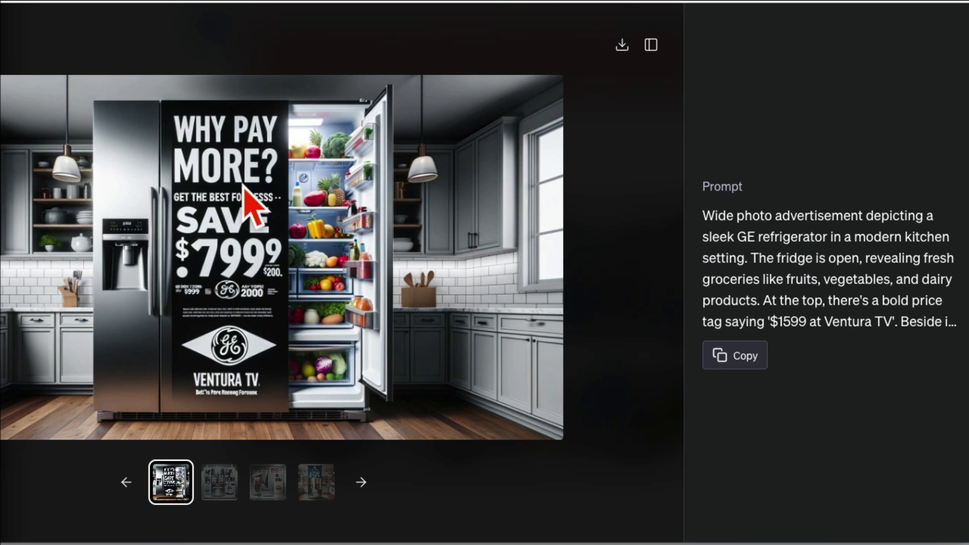
key(Escape)
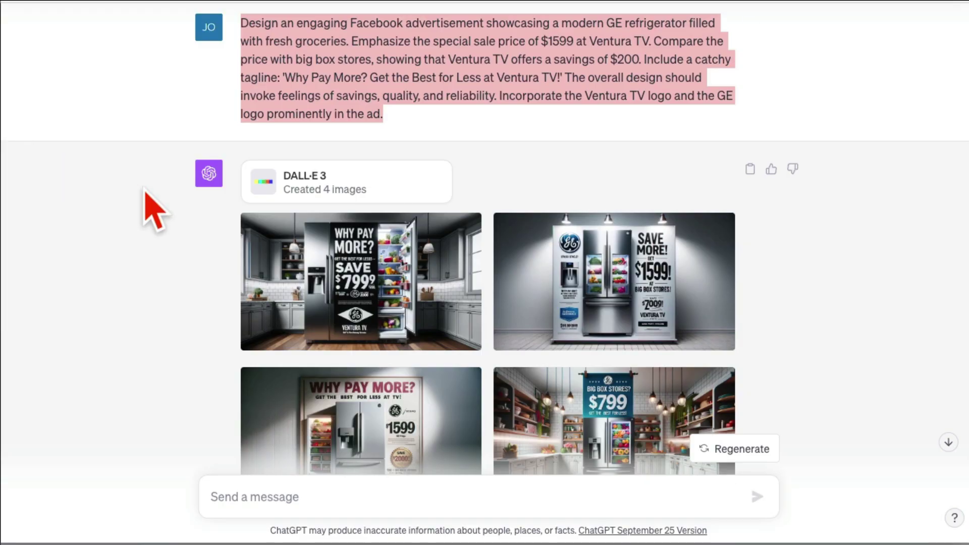
click(258, 243)
click(651, 46)
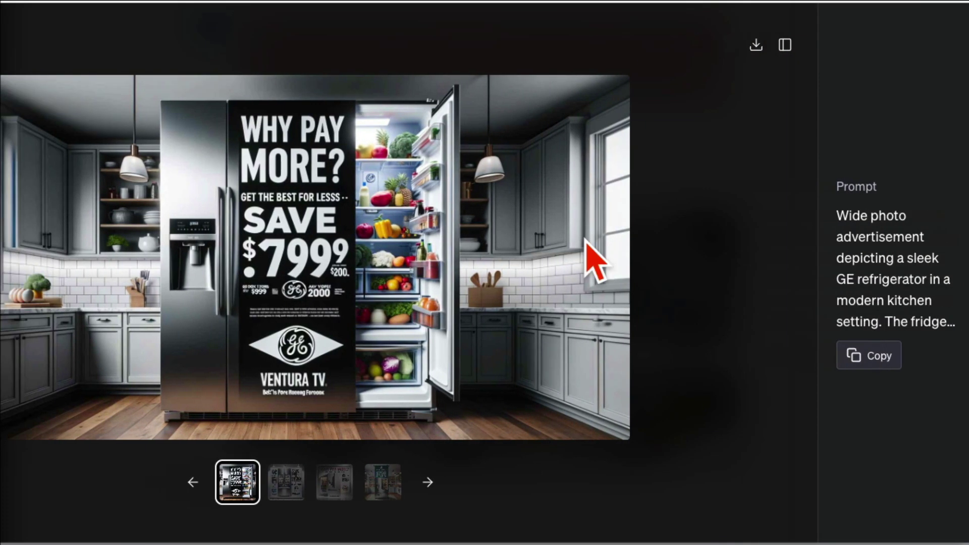
click(384, 480)
click(415, 480)
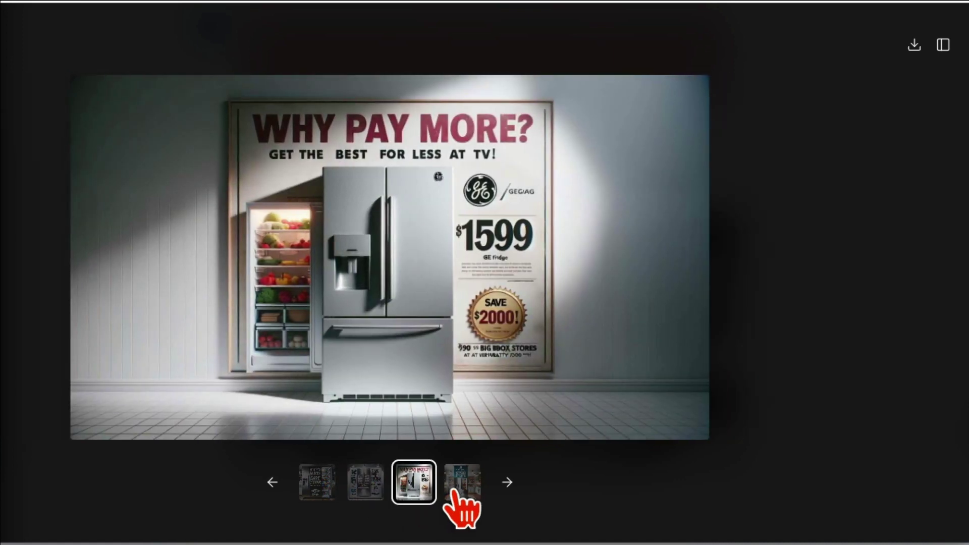
click(462, 484)
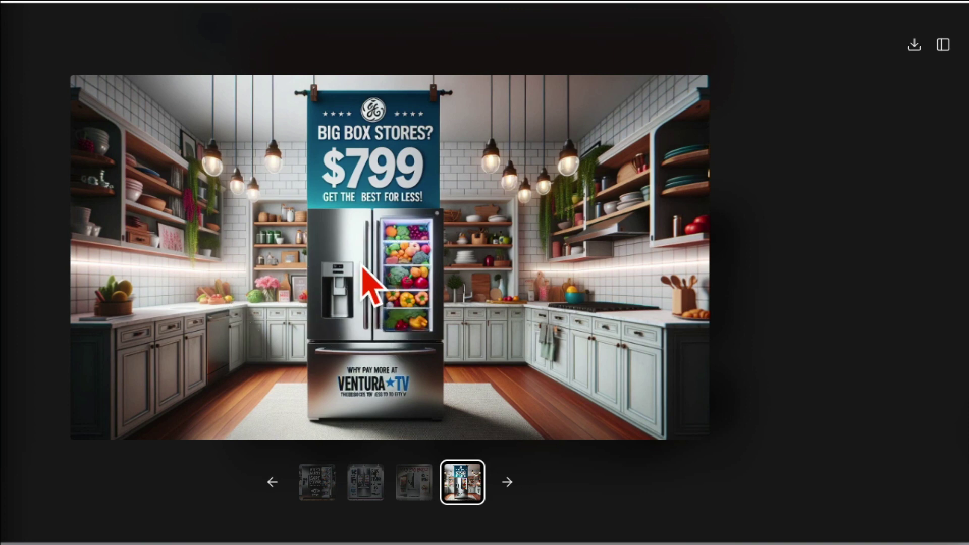
click(414, 485)
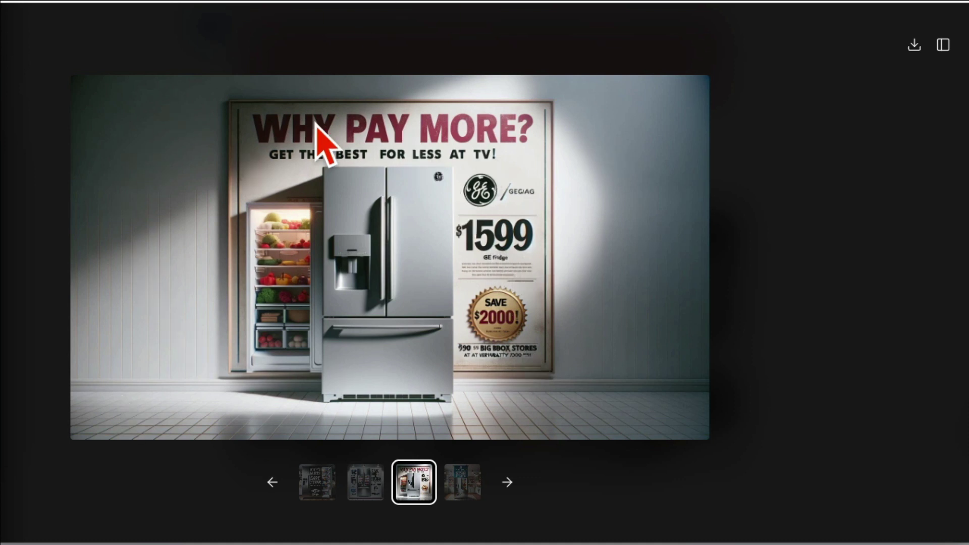
key(Escape)
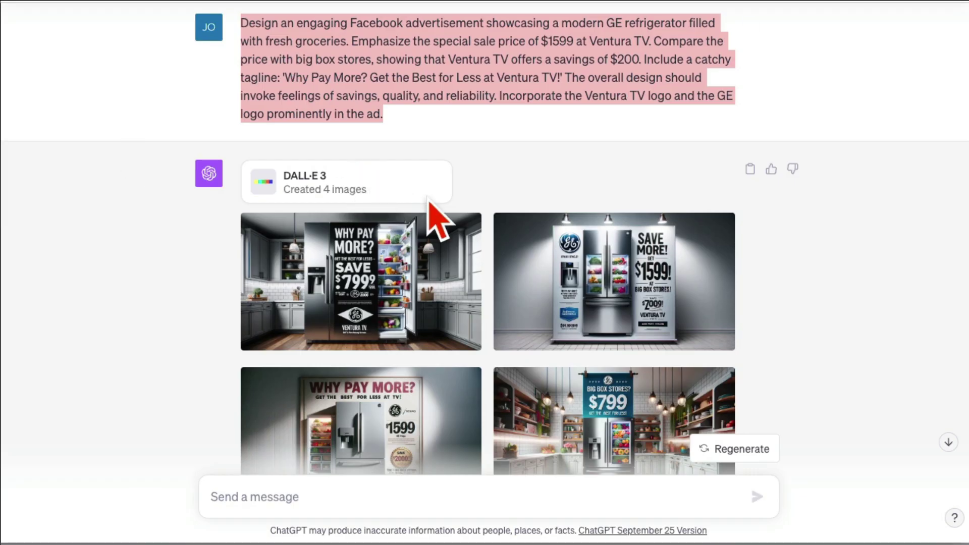
scroll(439, 216, up, 2)
click(419, 223)
drag(419, 222, 234, 128)
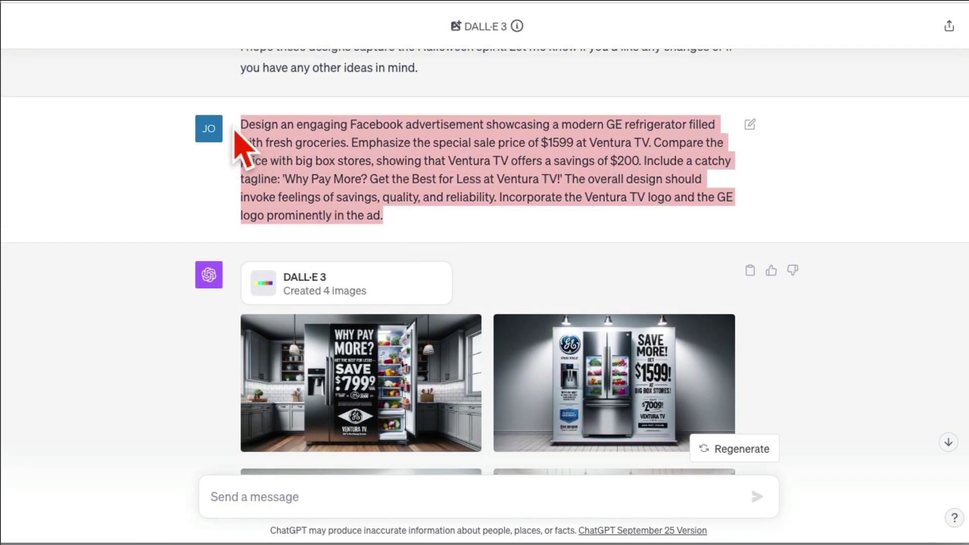
click(537, 137)
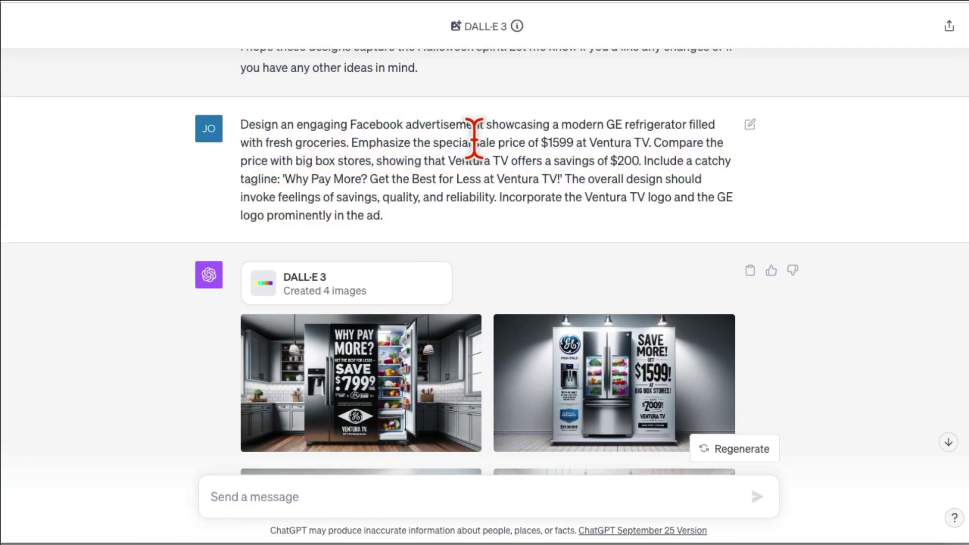
drag(466, 142, 472, 182)
click(472, 183)
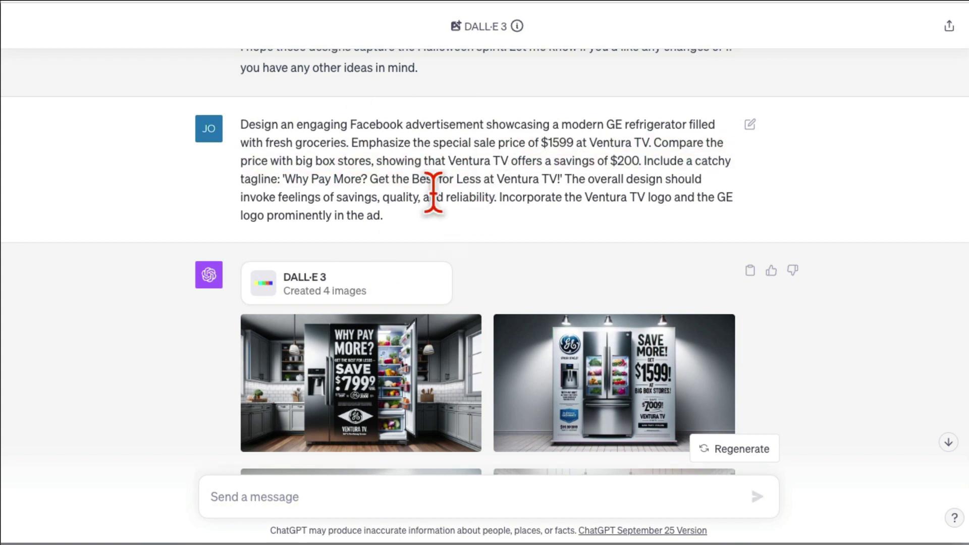
drag(381, 217, 256, 123)
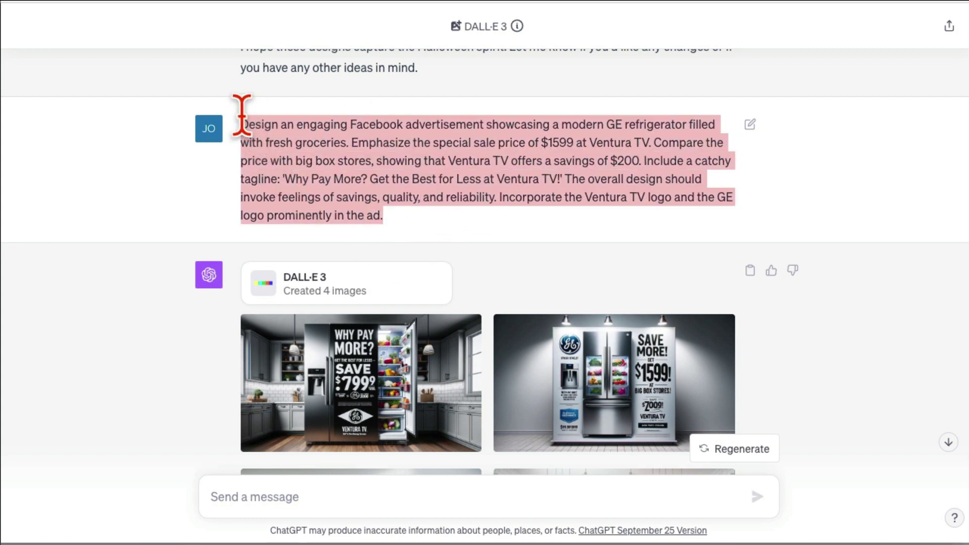
click(383, 172)
drag(297, 180, 560, 180)
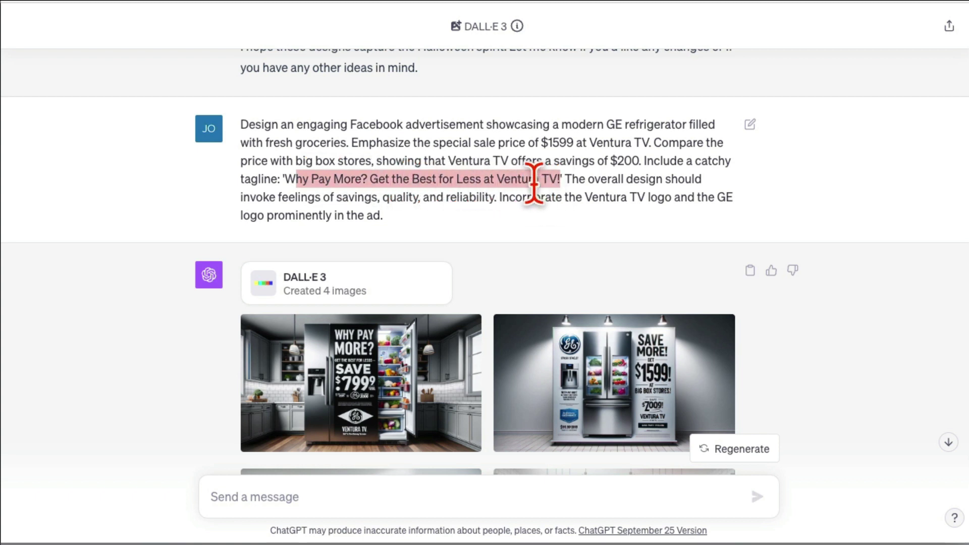
click(511, 181)
drag(404, 220, 236, 133)
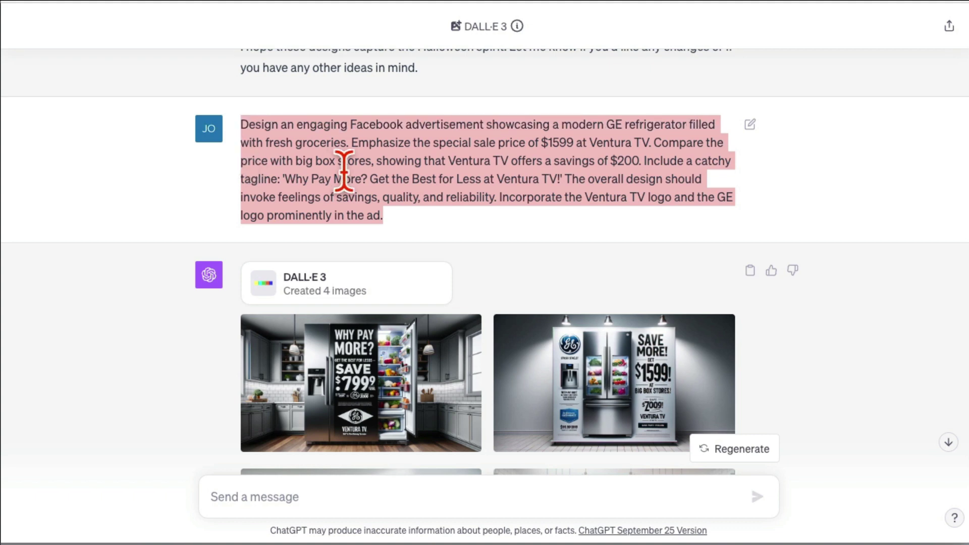
scroll(526, 227, down, 8)
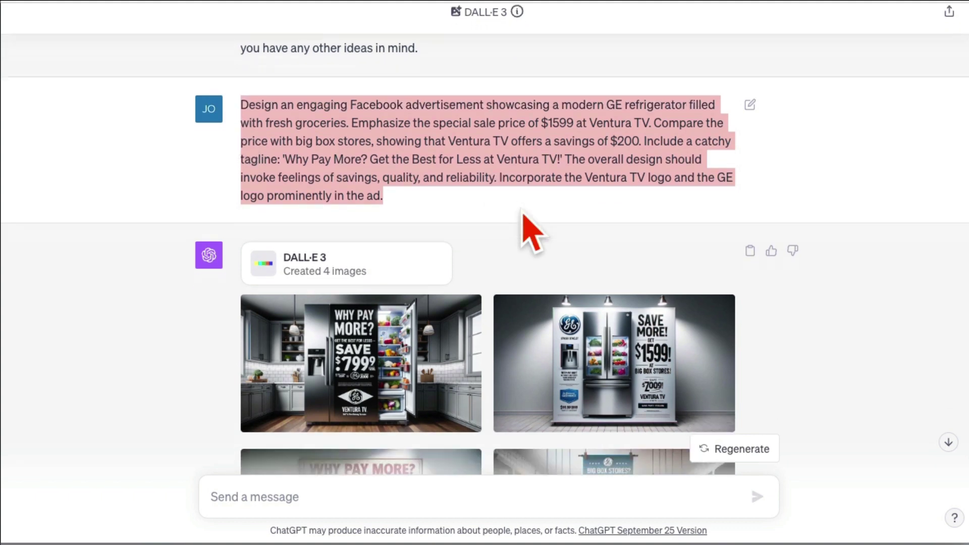
scroll(525, 227, up, 9)
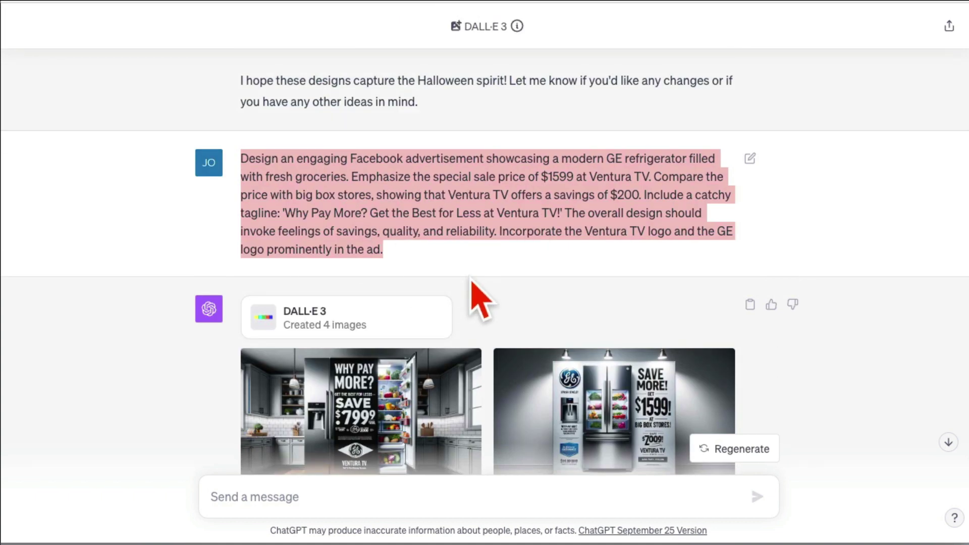
scroll(472, 283, up, 6)
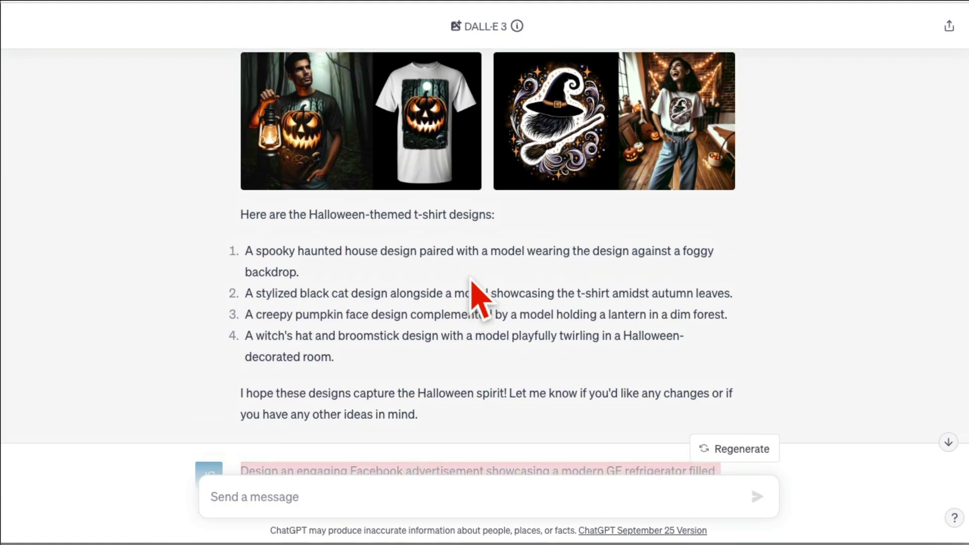
scroll(472, 283, up, 1)
scroll(558, 313, down, 5)
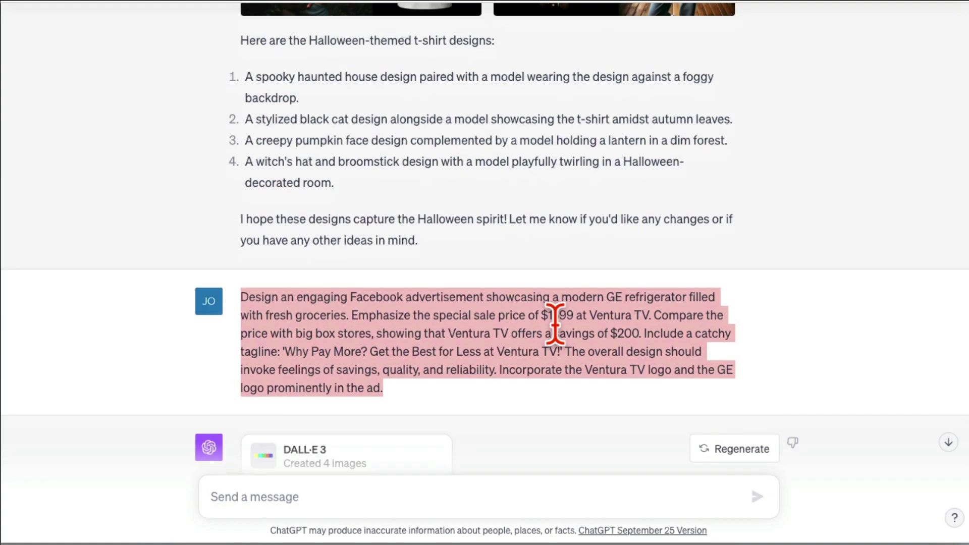
scroll(555, 323, down, 11)
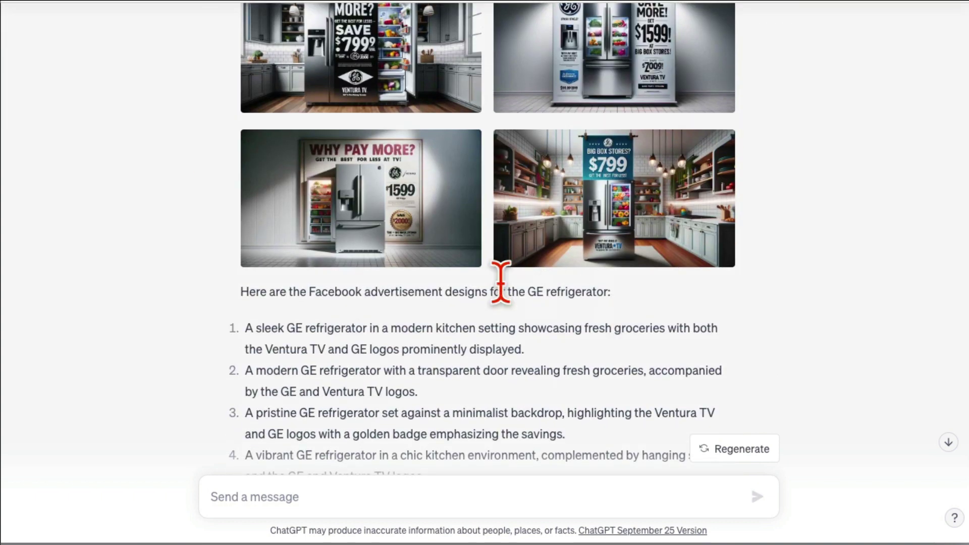
scroll(575, 285, down, 1)
scroll(595, 283, up, 4)
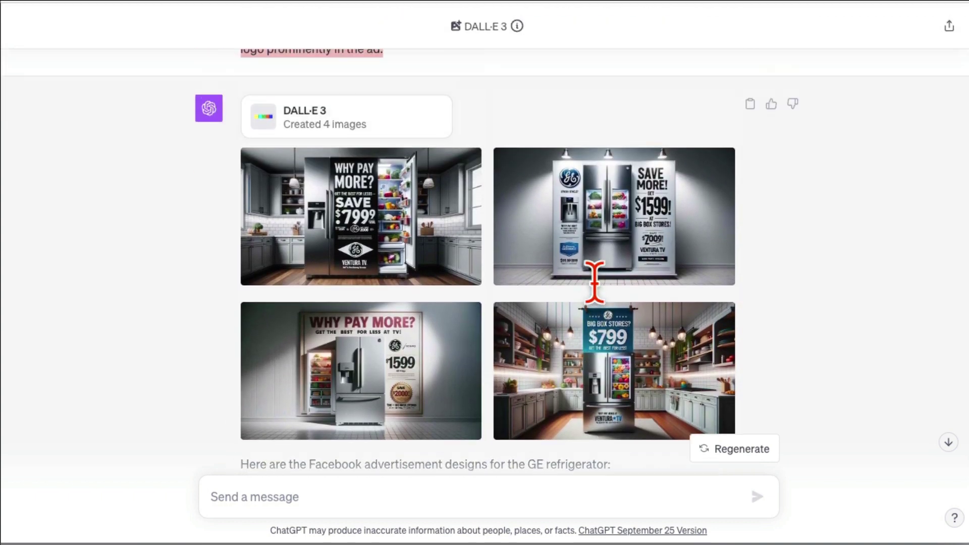
scroll(604, 303, up, 1)
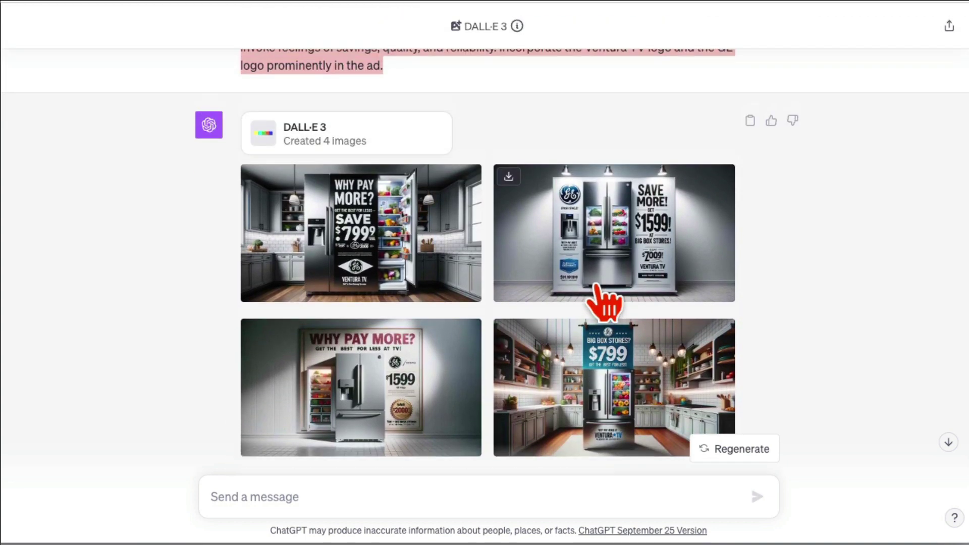